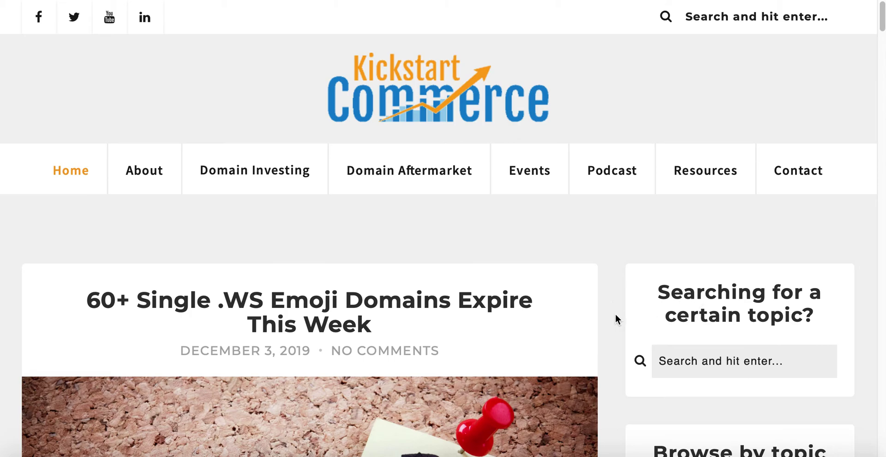
# Scroll down through the page and back up to review its sidebar behaviour.
pyautogui.scroll(-2, 616, 319)
pyautogui.scroll(-6, 615, 314)
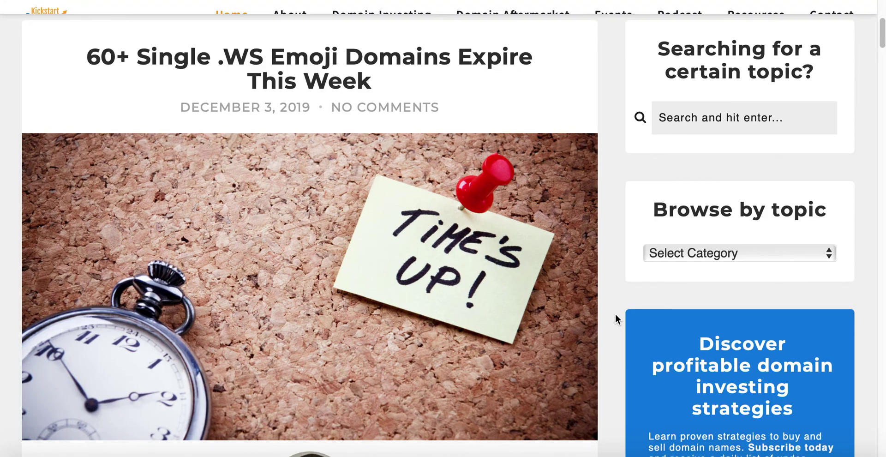
pyautogui.scroll(-15, 616, 318)
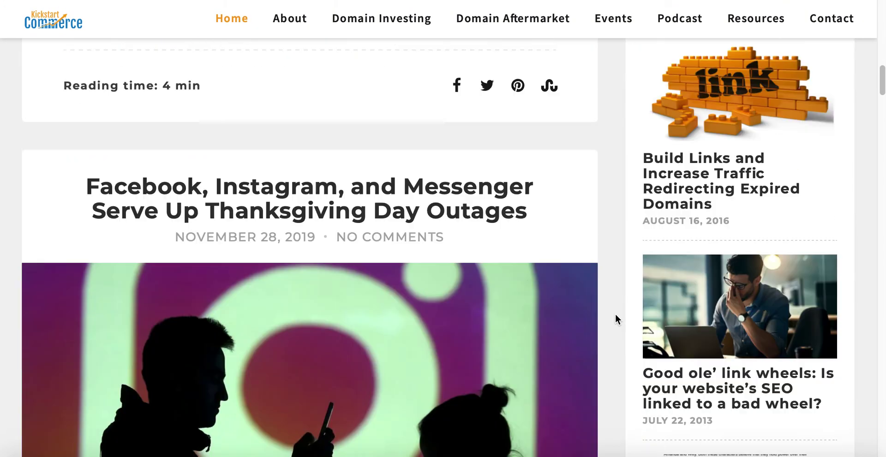
pyautogui.scroll(-10, 615, 319)
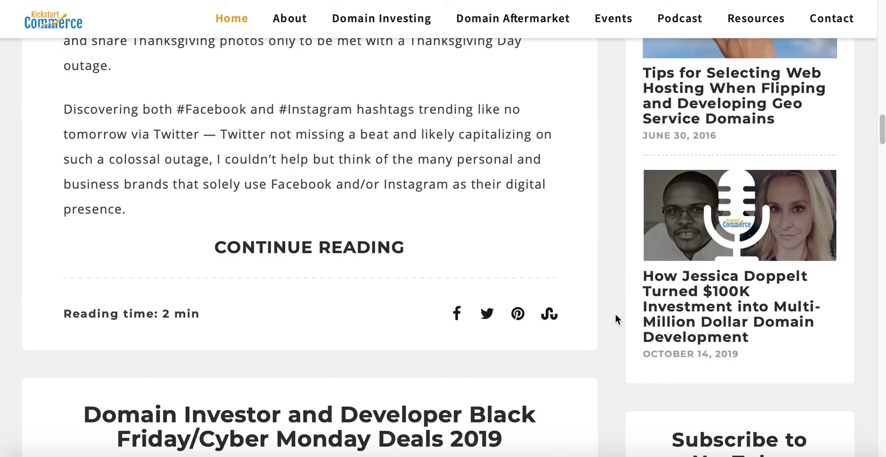
pyautogui.scroll(-10, 616, 318)
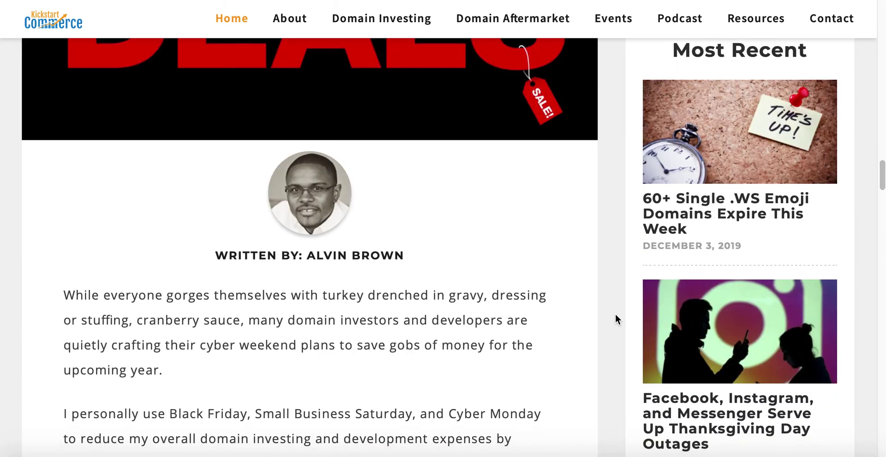
pyautogui.scroll(-6, 616, 319)
pyautogui.scroll(-5, 615, 315)
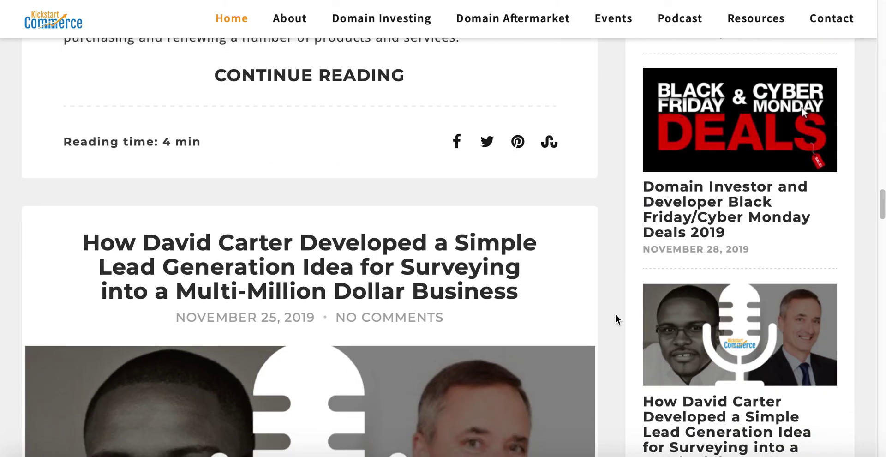
pyautogui.scroll(-5, 616, 316)
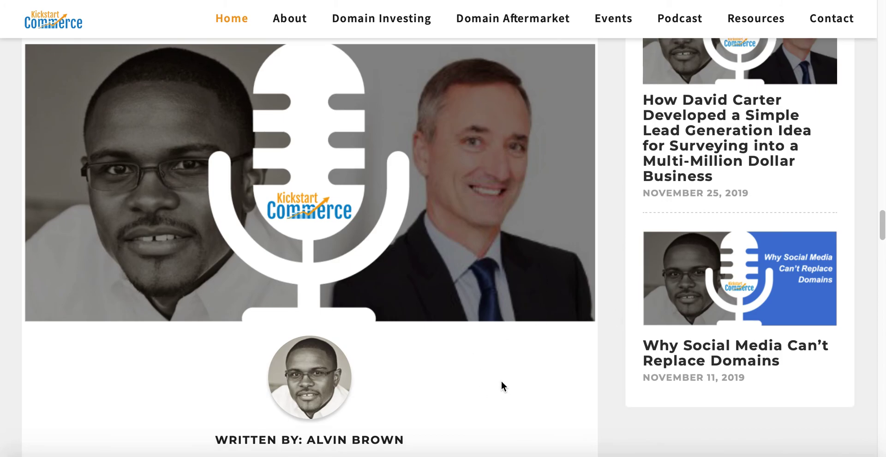
pyautogui.scroll(-1, 502, 386)
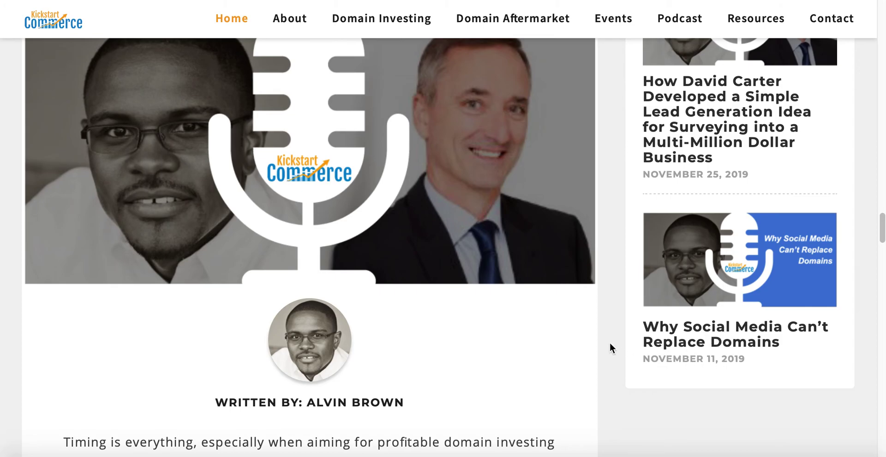
pyautogui.scroll(-5, 610, 343)
pyautogui.scroll(-10, 611, 343)
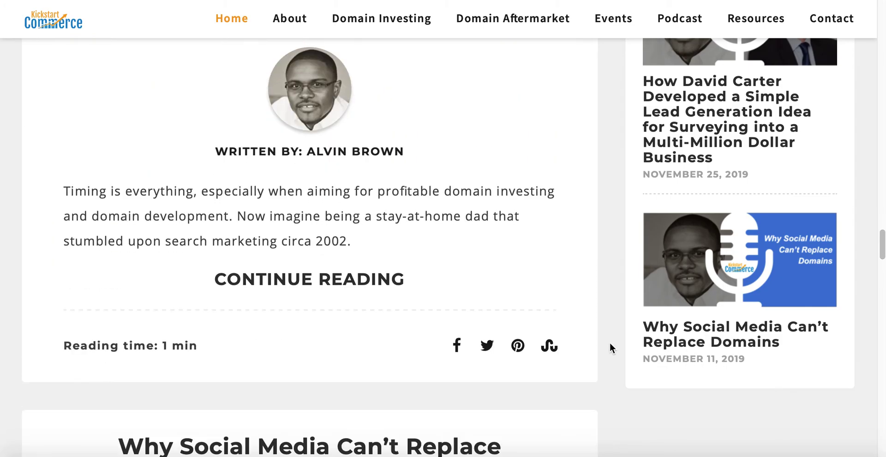
pyautogui.scroll(-6, 610, 343)
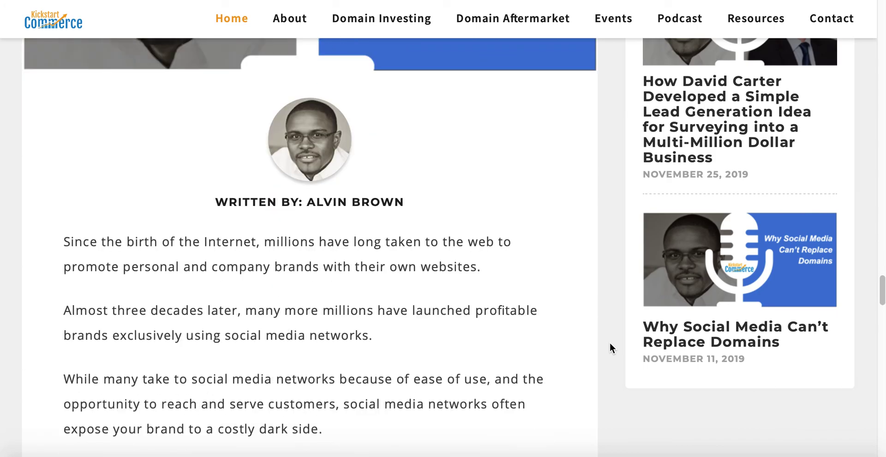
pyautogui.scroll(-6, 610, 343)
pyautogui.scroll(-18, 610, 348)
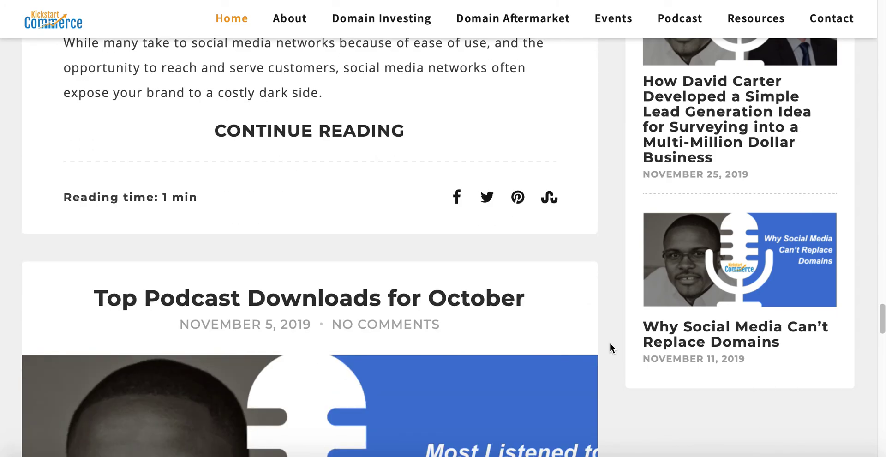
pyautogui.scroll(-5, 610, 343)
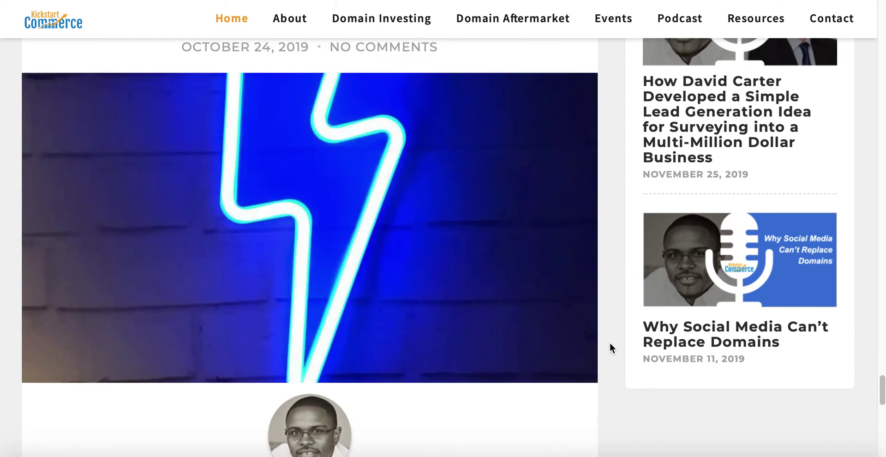
pyautogui.scroll(-9, 628, 342)
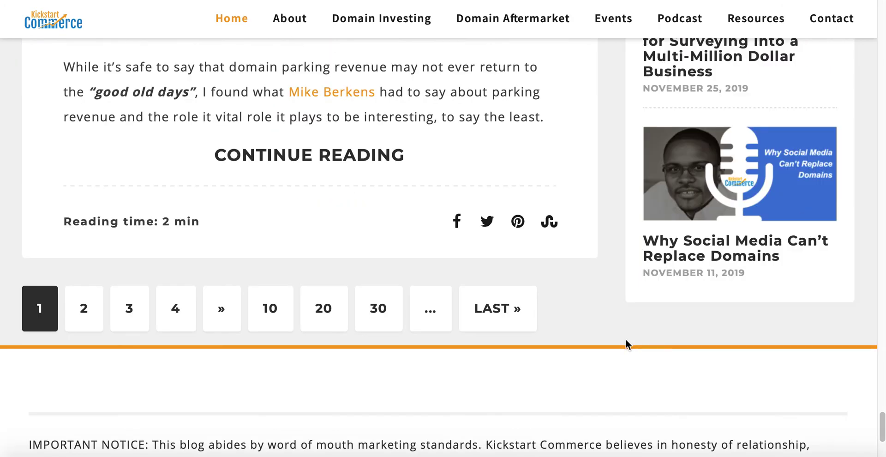
pyautogui.scroll(-1, 629, 336)
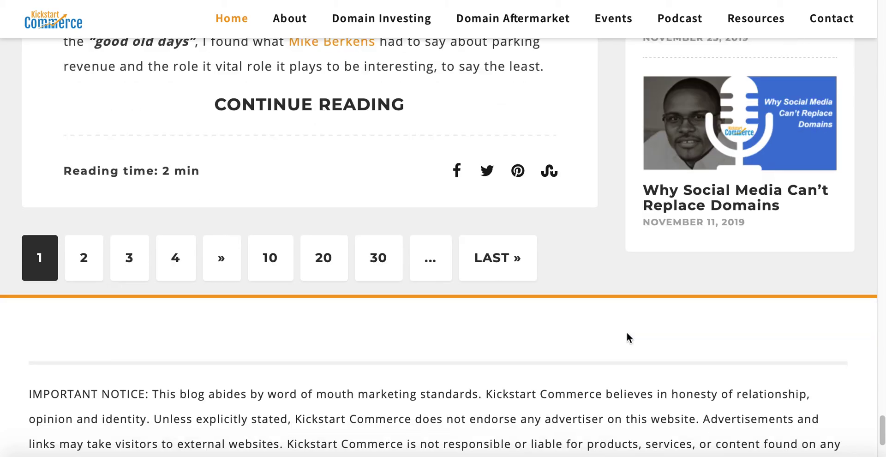
pyautogui.scroll(10, 624, 320)
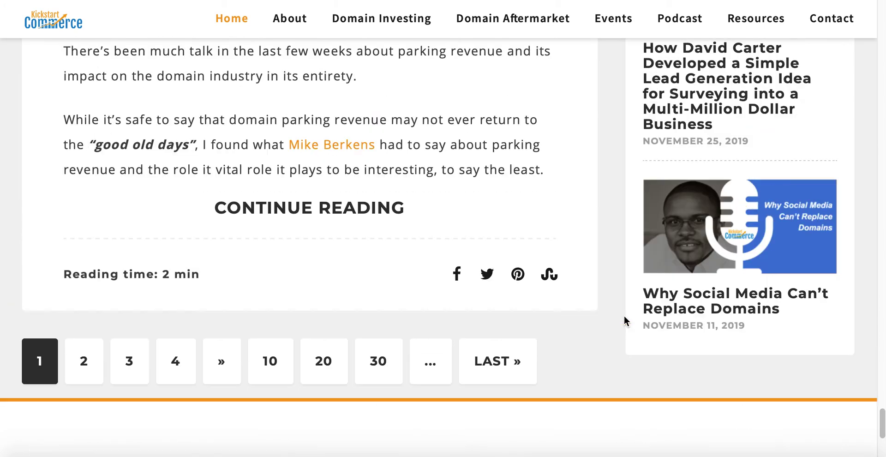
pyautogui.scroll(15, 624, 315)
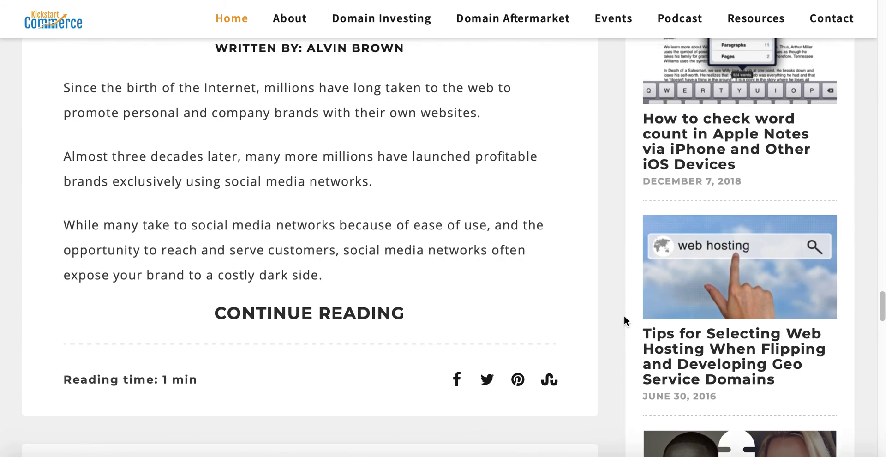
pyautogui.scroll(15, 624, 315)
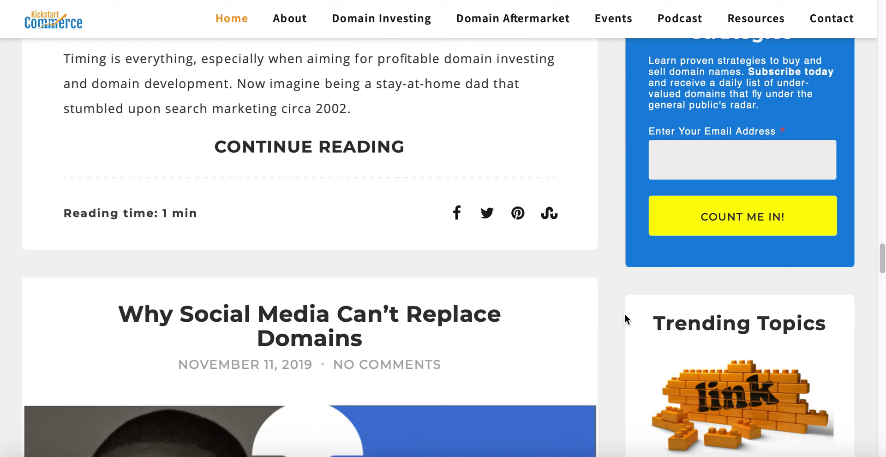
pyautogui.scroll(5, 625, 315)
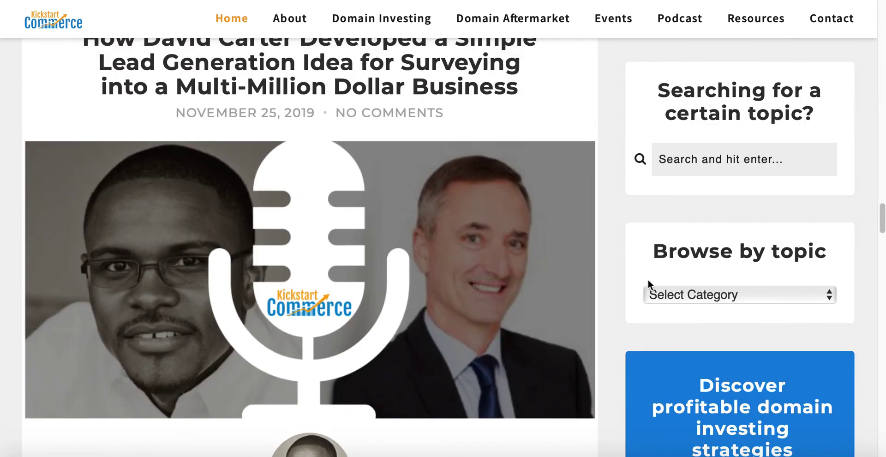
pyautogui.scroll(15, 586, 233)
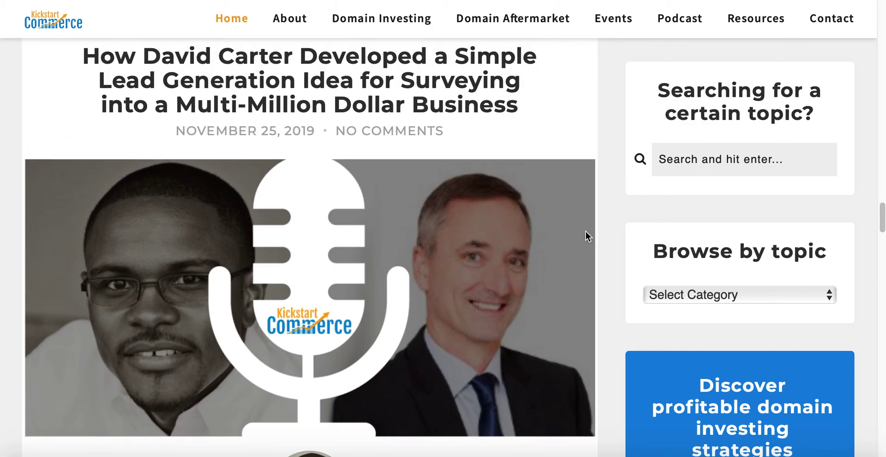
pyautogui.scroll(8, 586, 235)
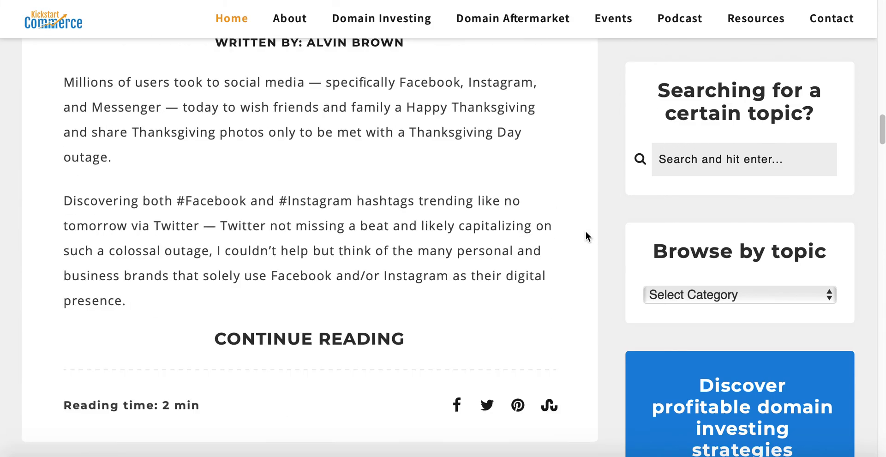
pyautogui.scroll(10, 586, 236)
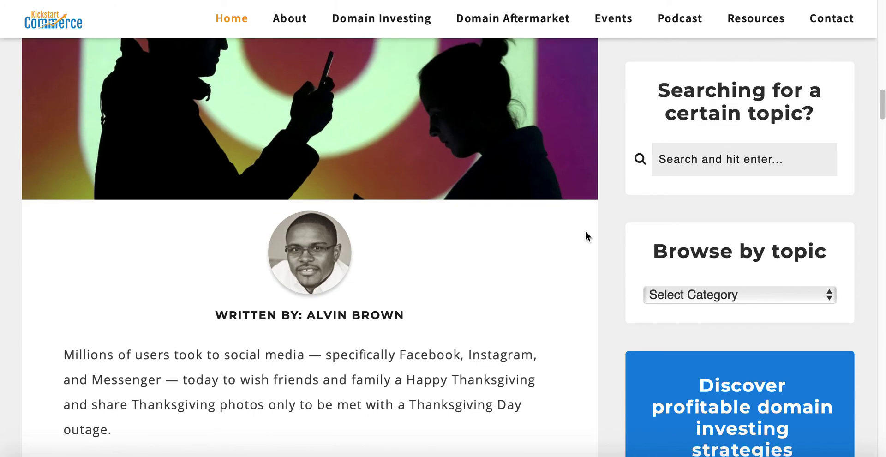
pyautogui.scroll(10, 585, 235)
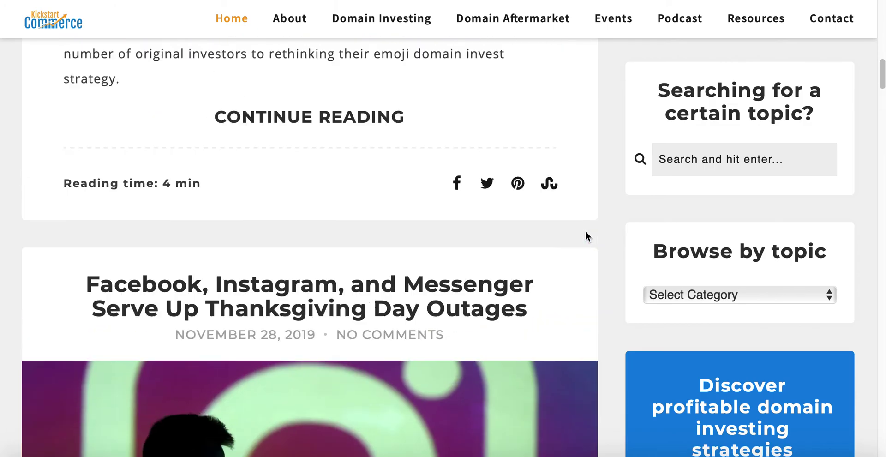
pyautogui.scroll(8, 586, 237)
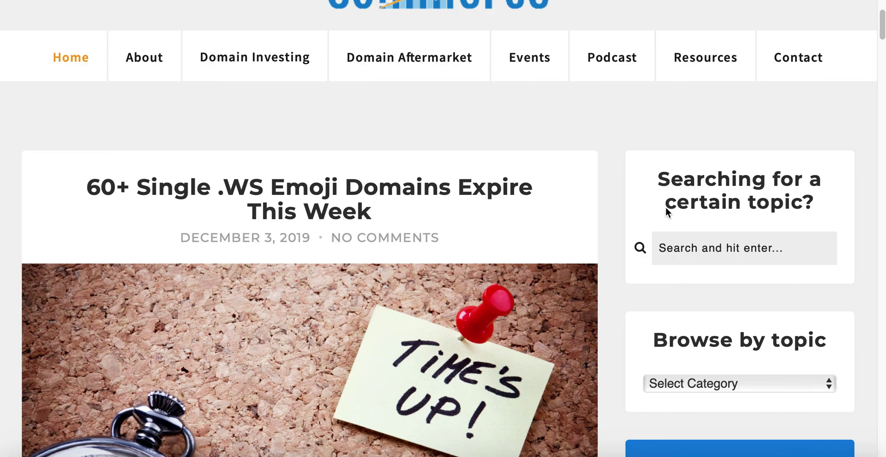
pyautogui.scroll(3, 642, 222)
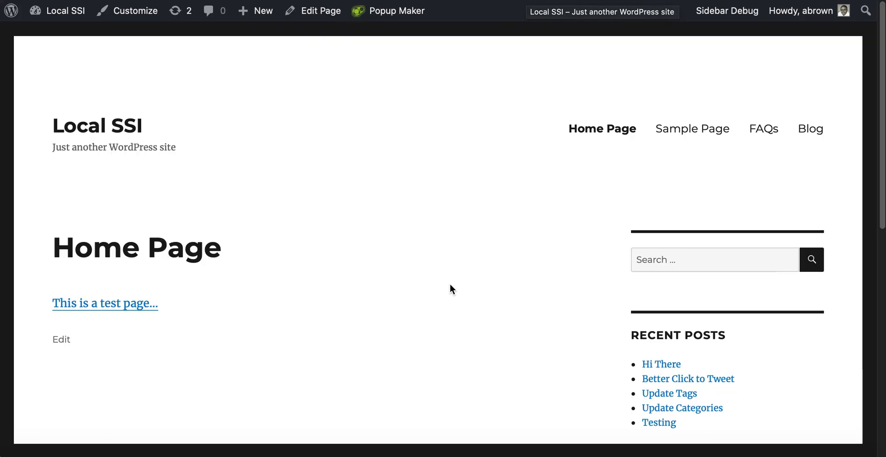
pyautogui.scroll(-15, 472, 283)
pyautogui.scroll(5, 473, 283)
pyautogui.scroll(5, 474, 279)
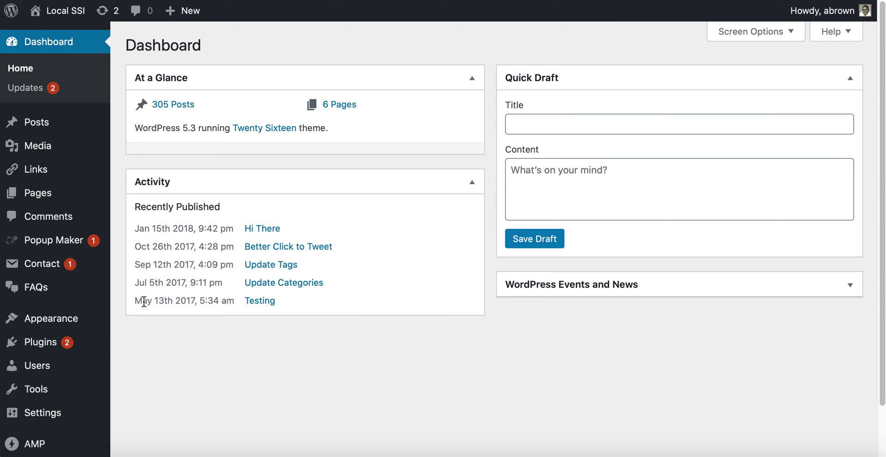
# Search plugins for 'wp sticky', then install and activate WP Sticky Sidebar.
pyautogui.moveTo(99, 340)
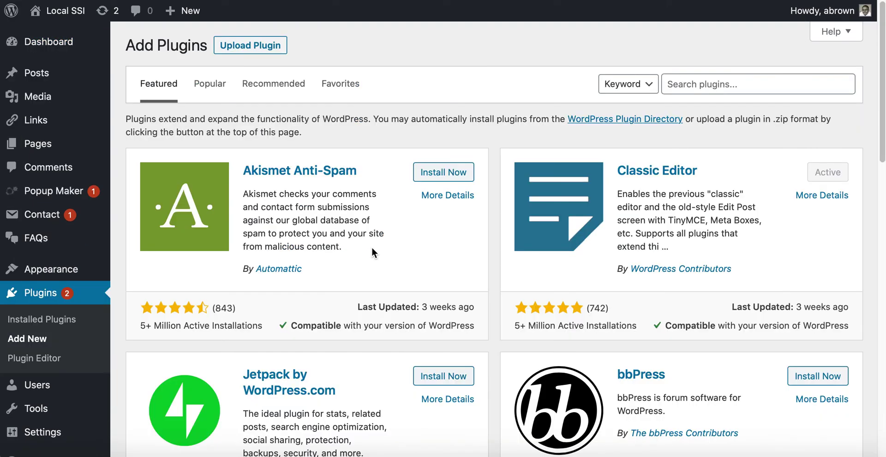
pyautogui.click(670, 84)
pyautogui.write('wp stick')
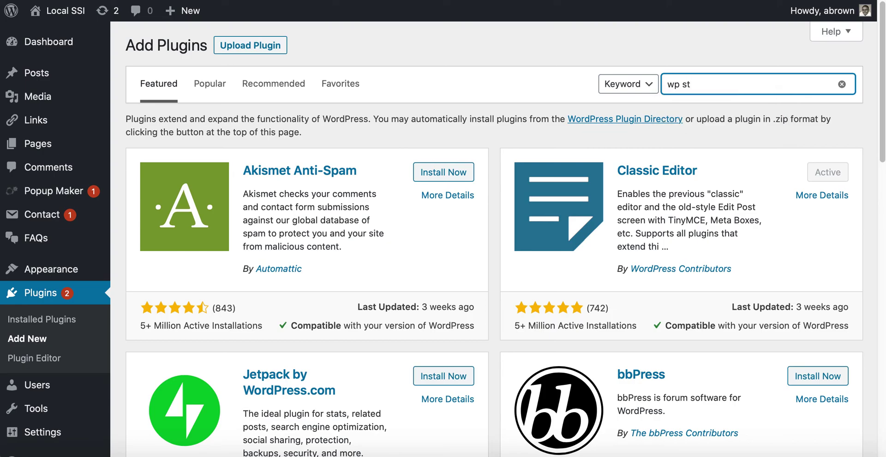
pyautogui.write('y')
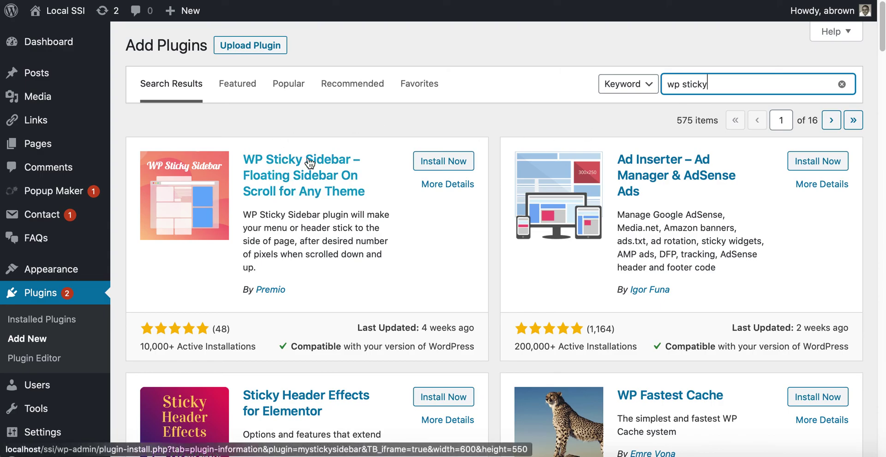
pyautogui.click(453, 166)
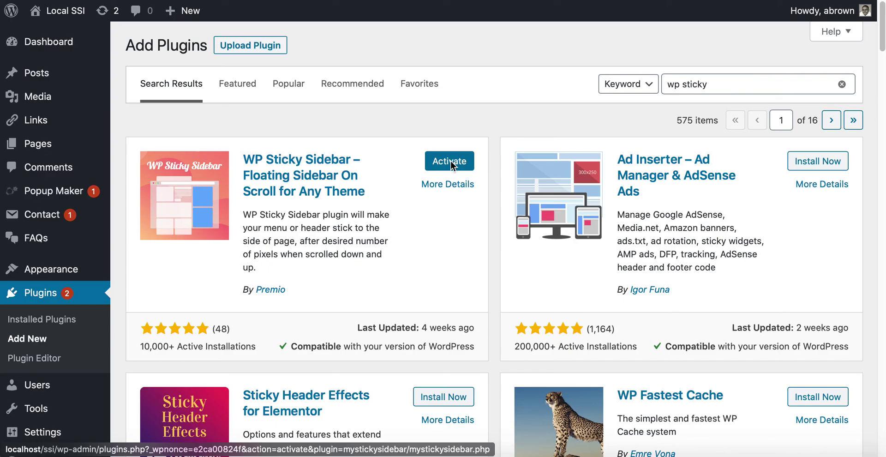
pyautogui.click(450, 161)
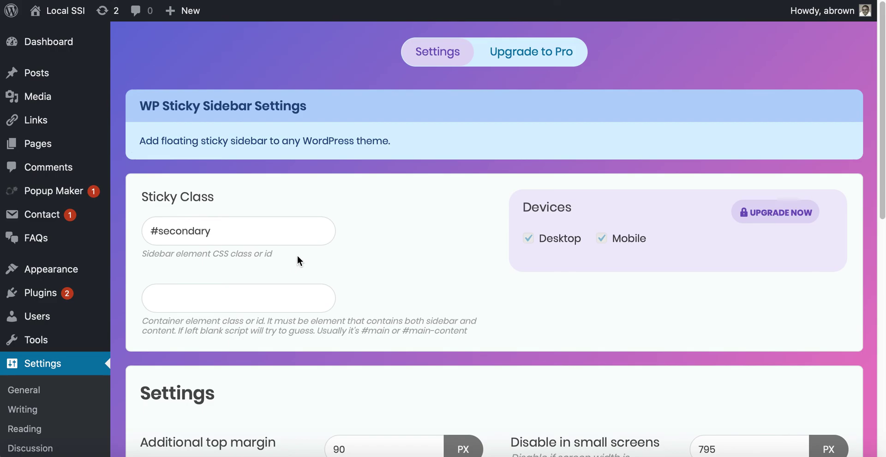
# Save the sticky sidebar settings (#secondary, 90 px top margin, 795 px cutoff) and view the site.
pyautogui.scroll(-3, 297, 255)
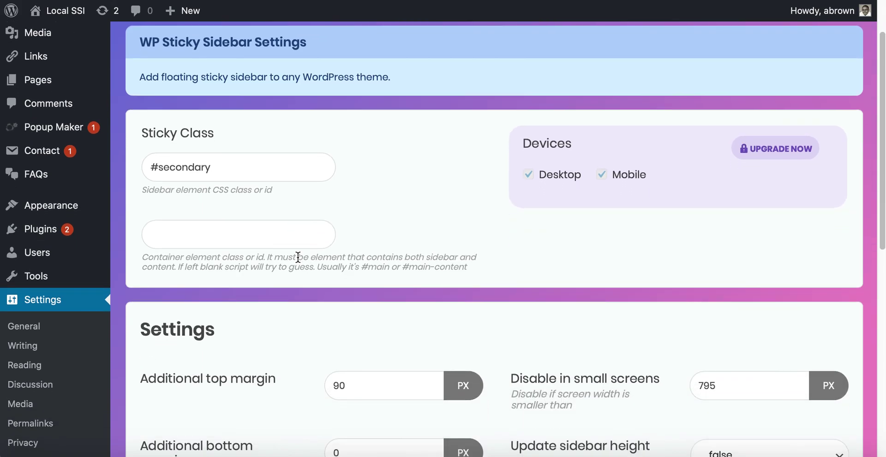
pyautogui.scroll(-3, 298, 256)
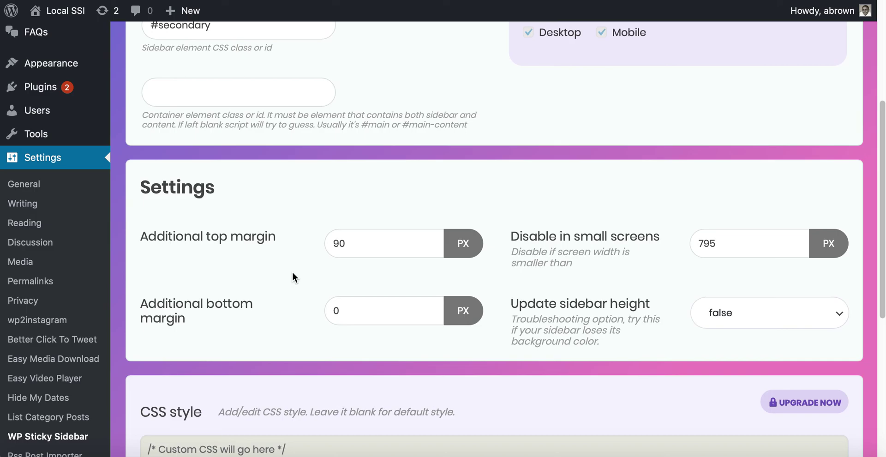
pyautogui.scroll(-1, 293, 273)
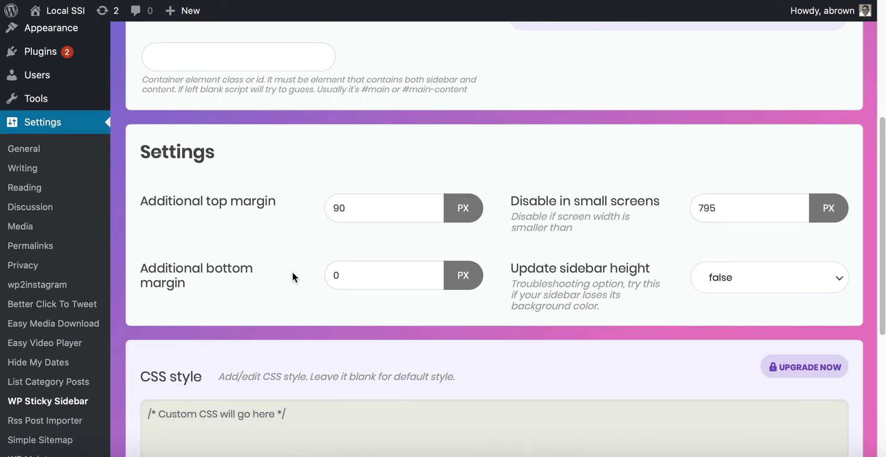
pyautogui.scroll(-3, 292, 273)
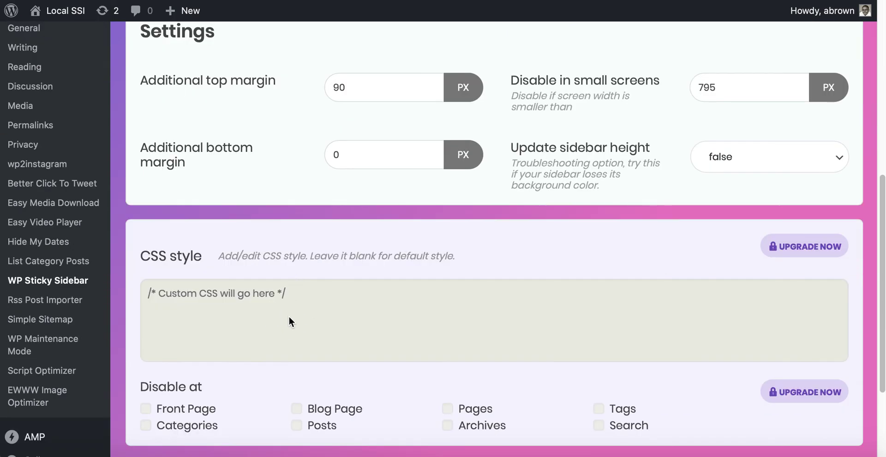
pyautogui.scroll(-2, 289, 317)
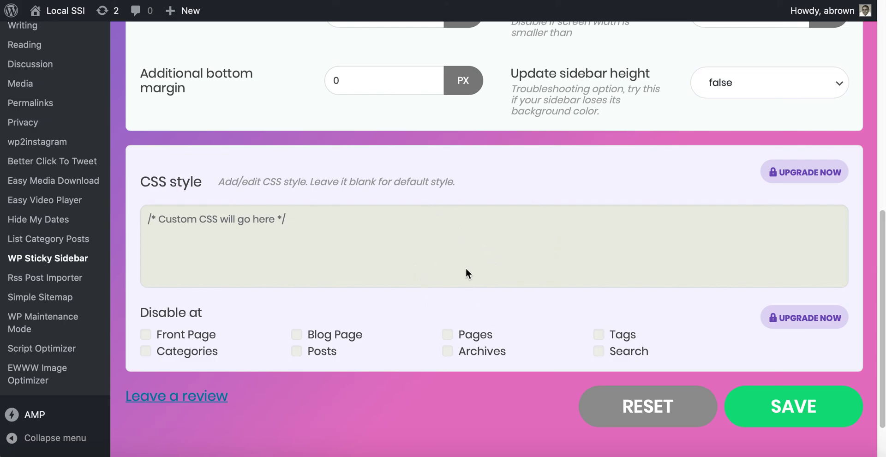
pyautogui.click(784, 407)
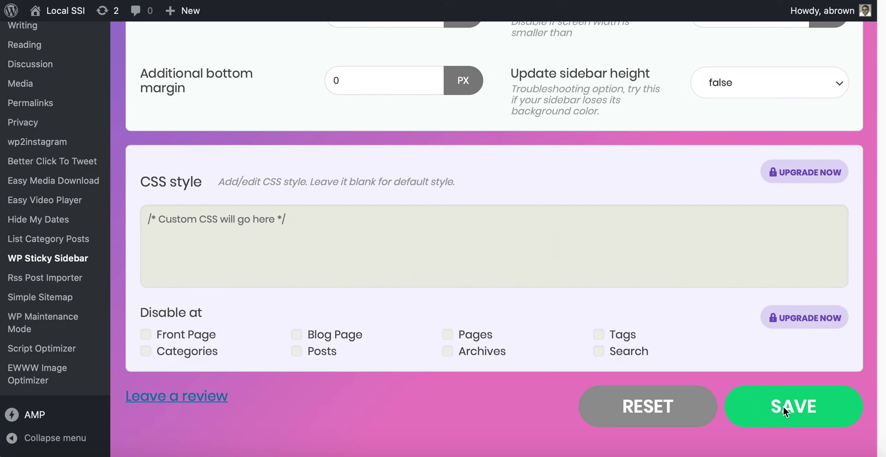
pyautogui.click(501, 1)
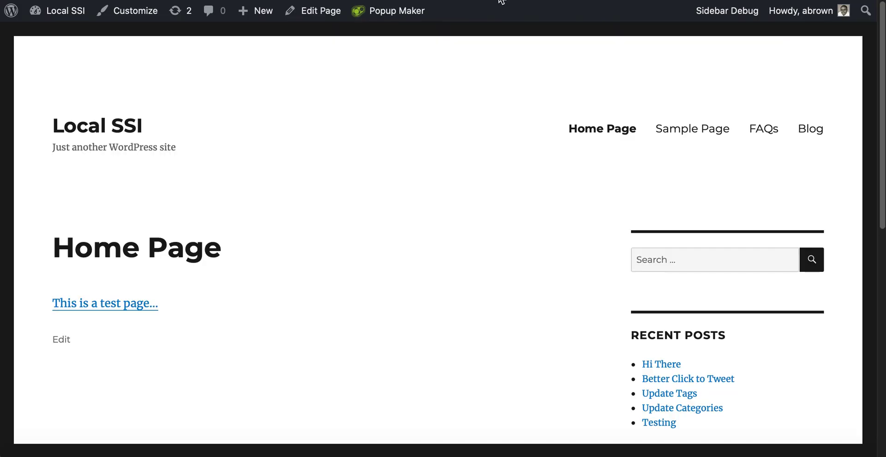
# Open the local site's Blog page and dismiss the contact-form popup.
pyautogui.click(811, 130)
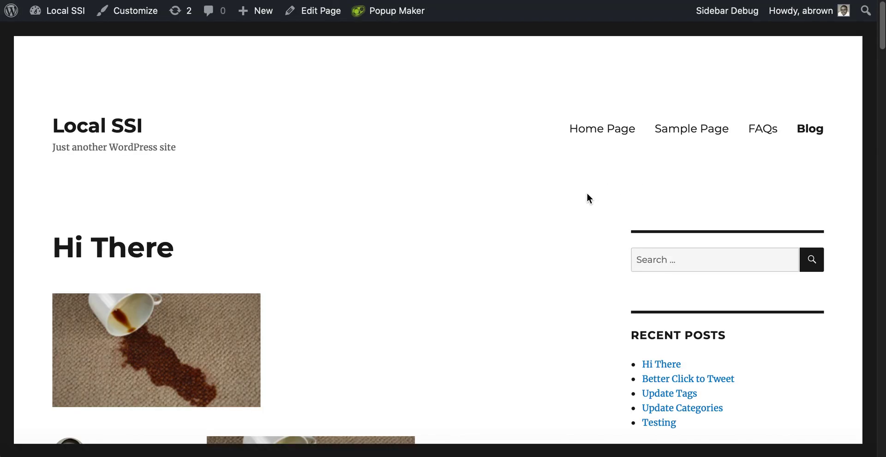
pyautogui.click(676, 261)
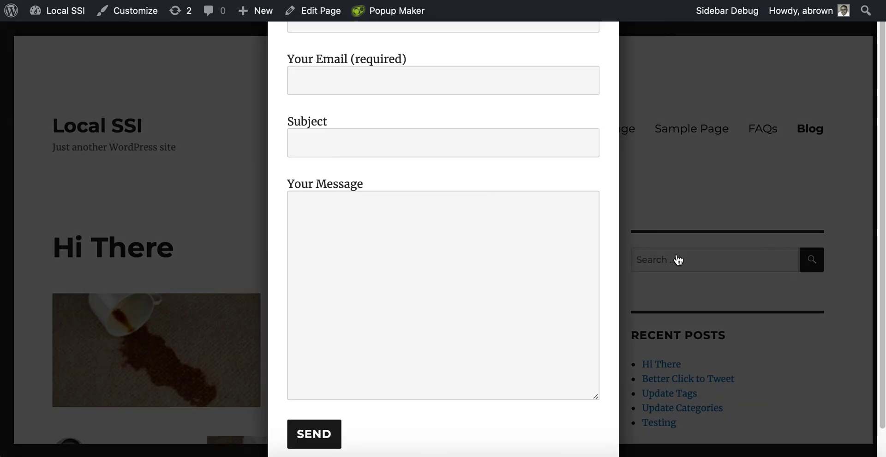
pyautogui.click(641, 181)
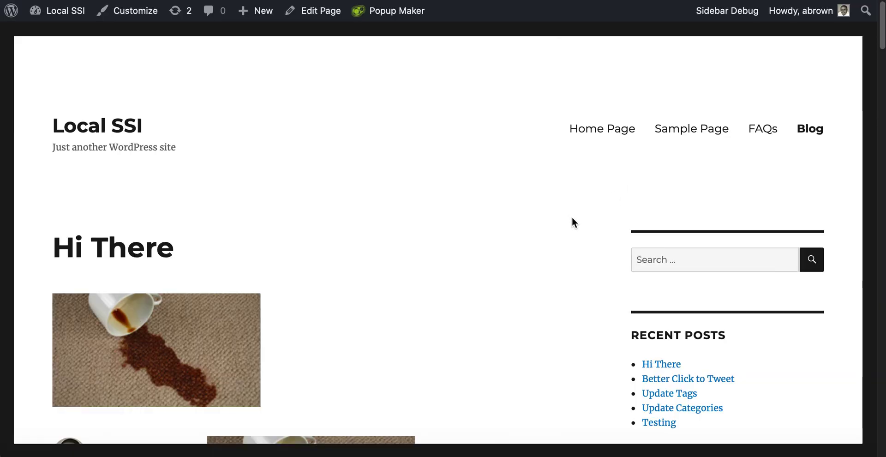
# Scroll down the Blog posts to confirm the sidebar stays fixed.
pyautogui.scroll(-6, 572, 217)
pyautogui.scroll(-3, 572, 223)
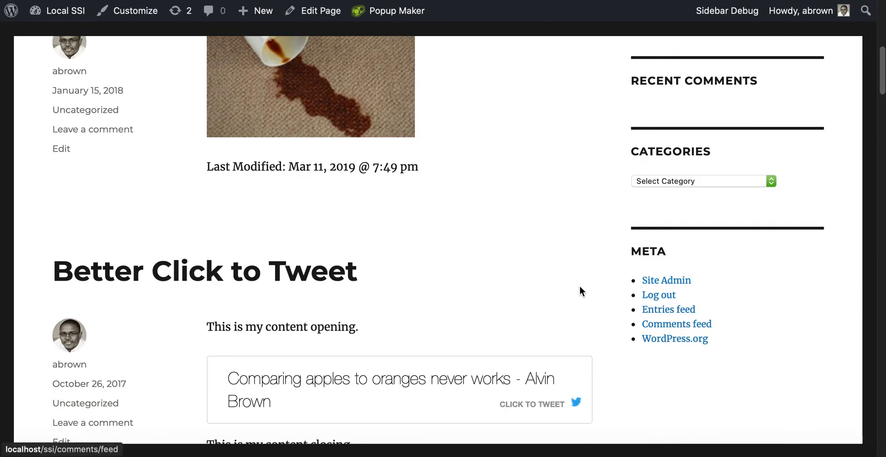
pyautogui.scroll(-2, 583, 273)
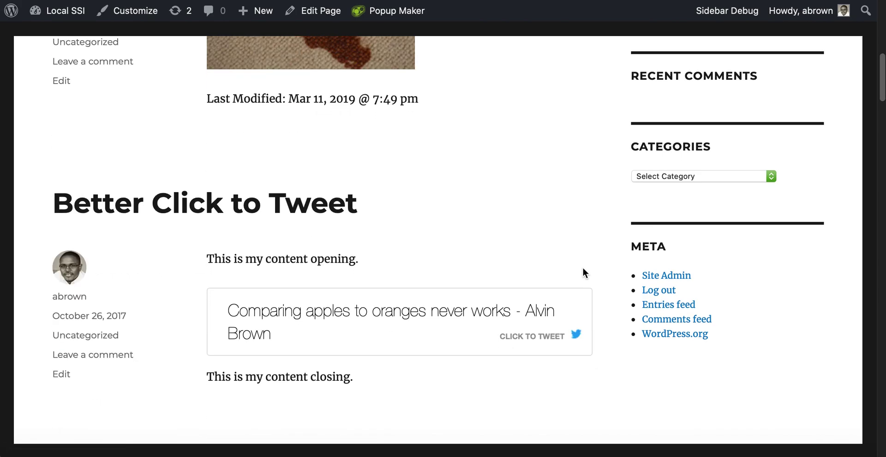
pyautogui.scroll(-2, 572, 249)
pyautogui.scroll(-14, 574, 250)
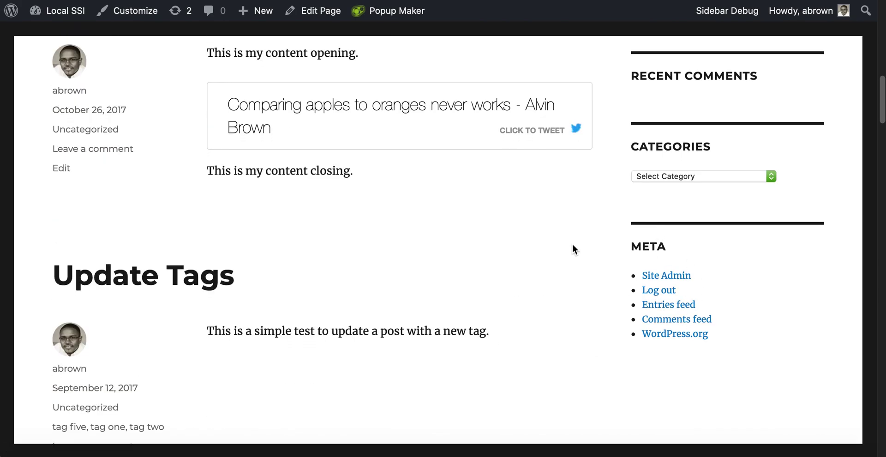
pyautogui.scroll(-10, 573, 245)
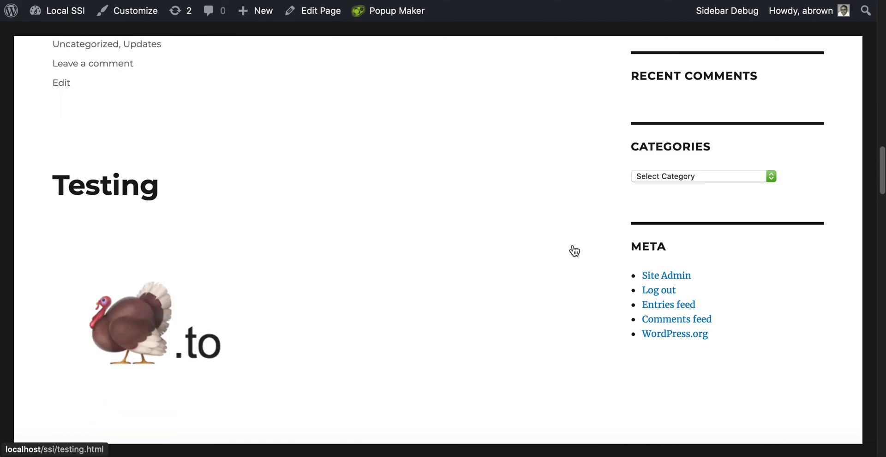
pyautogui.scroll(-7, 573, 250)
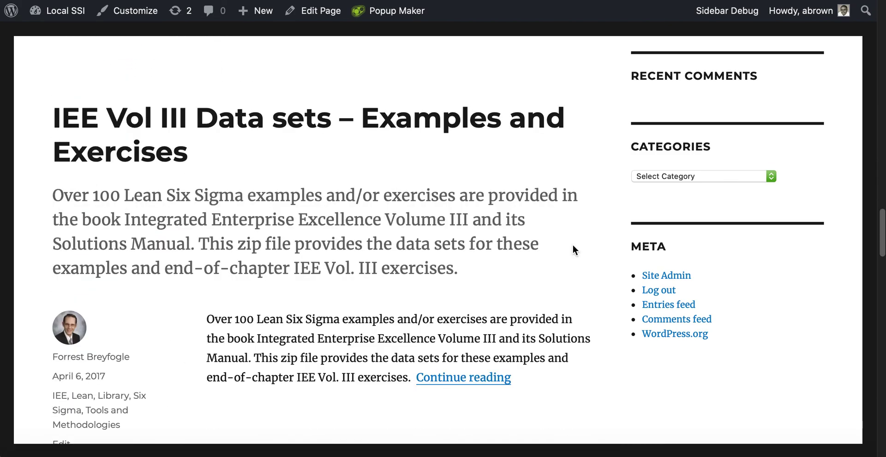
pyautogui.scroll(2, 573, 245)
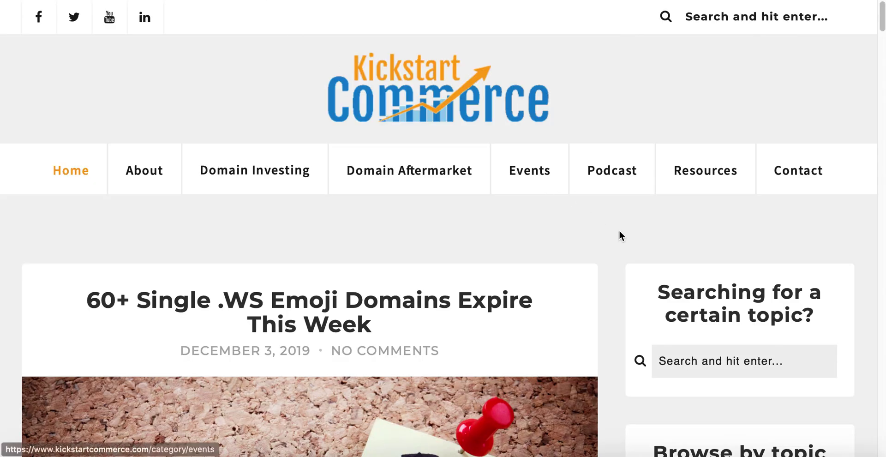
pyautogui.scroll(-4, 668, 291)
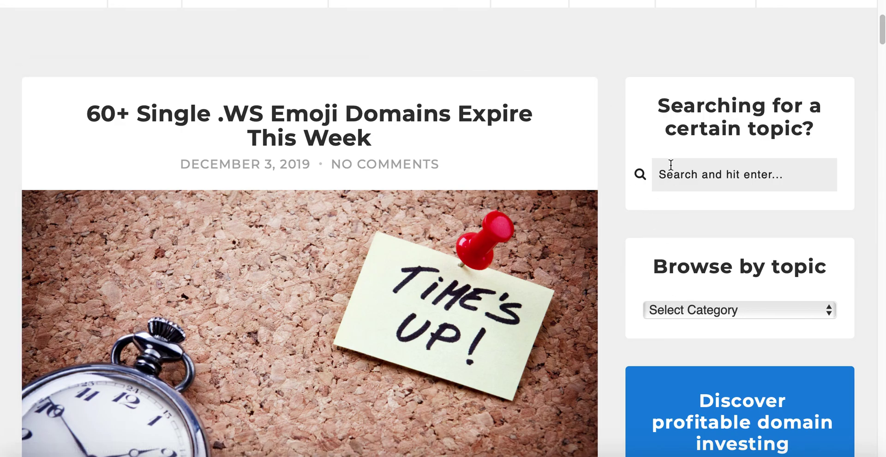
pyautogui.scroll(-1, 691, 295)
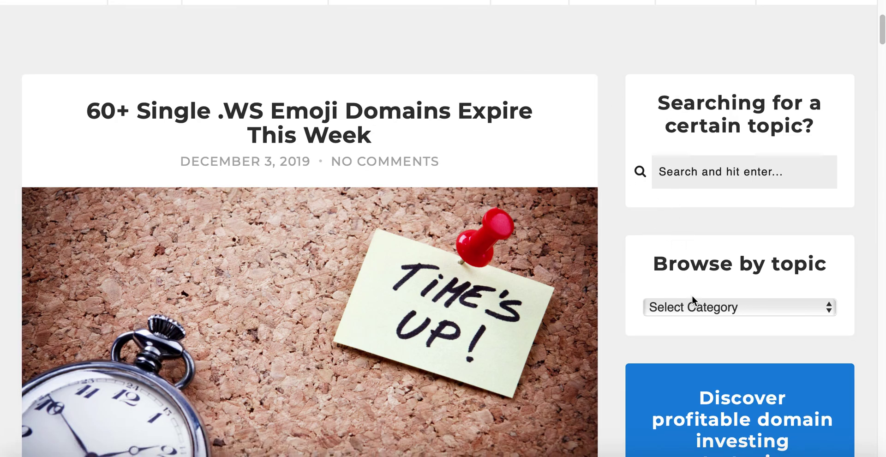
pyautogui.scroll(-6, 692, 295)
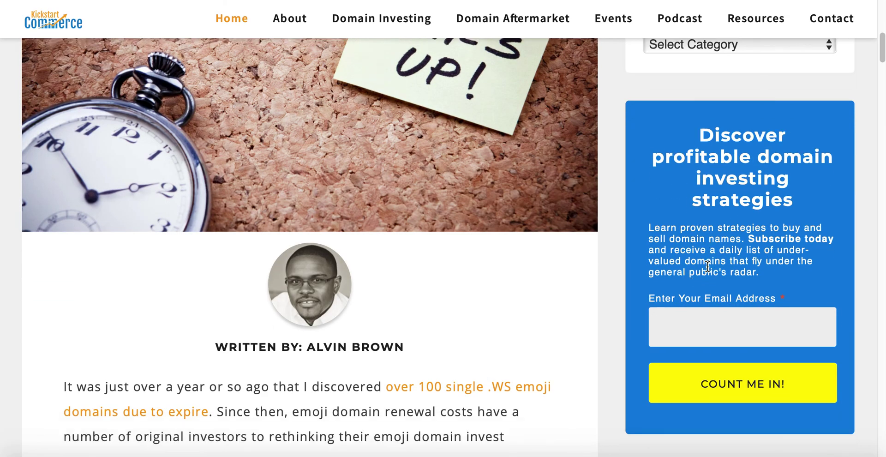
pyautogui.scroll(-2, 708, 267)
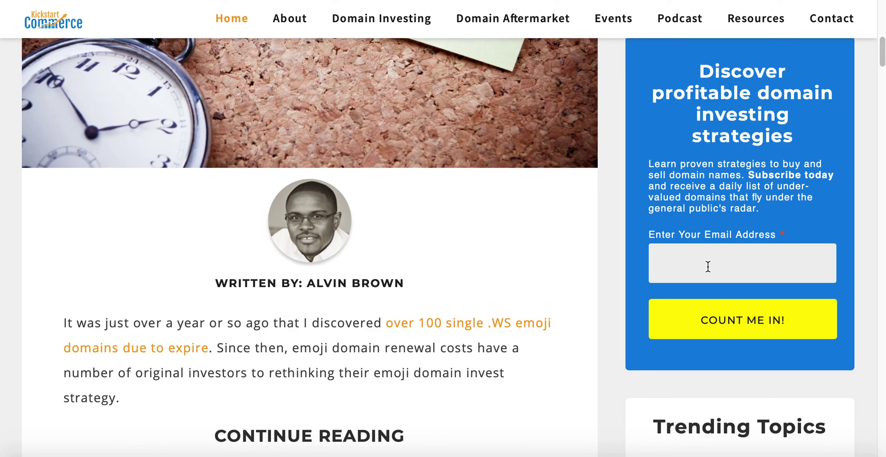
pyautogui.scroll(-4, 709, 267)
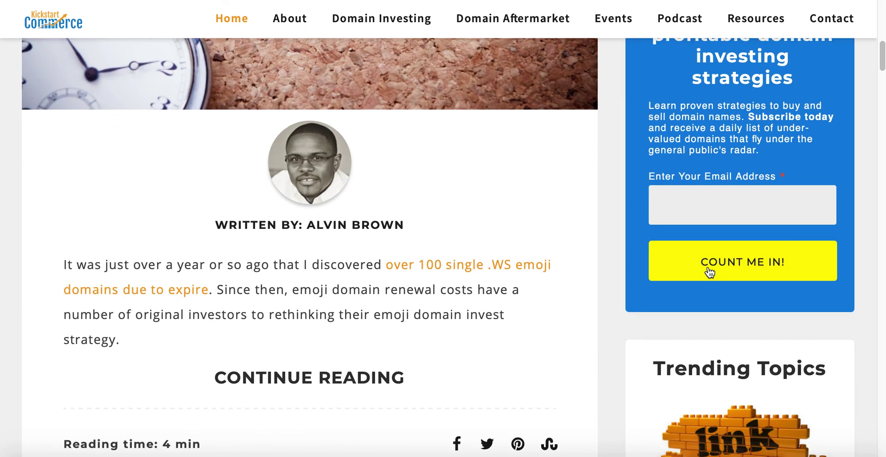
pyautogui.scroll(-2, 709, 272)
pyautogui.scroll(-4, 710, 273)
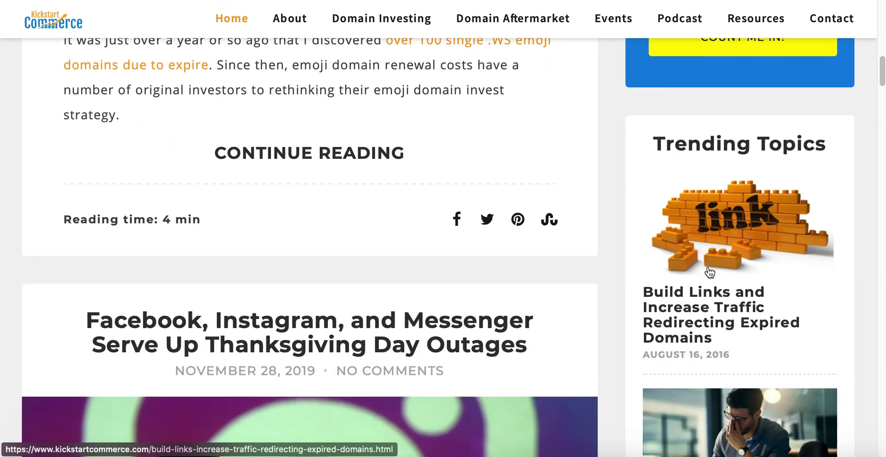
pyautogui.scroll(-8, 705, 254)
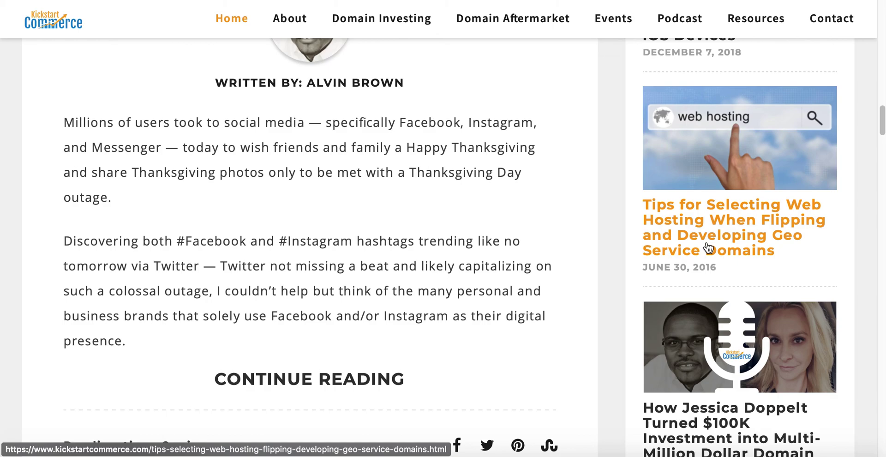
pyautogui.scroll(-5, 708, 248)
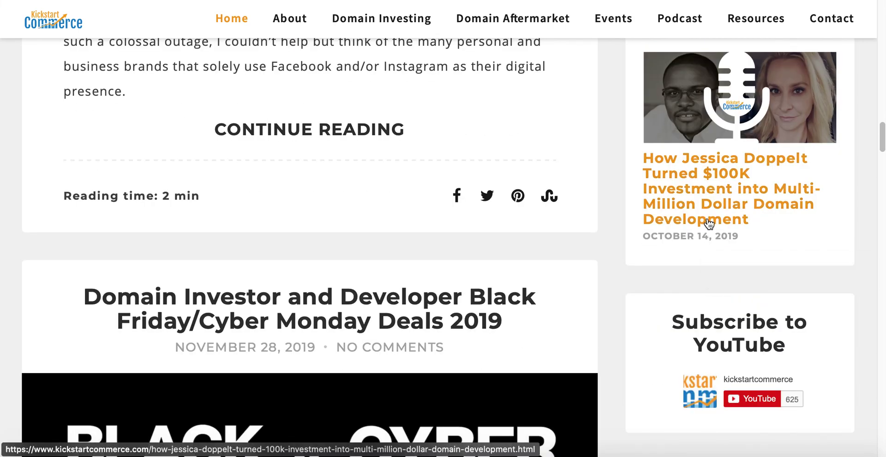
pyautogui.scroll(-2, 709, 223)
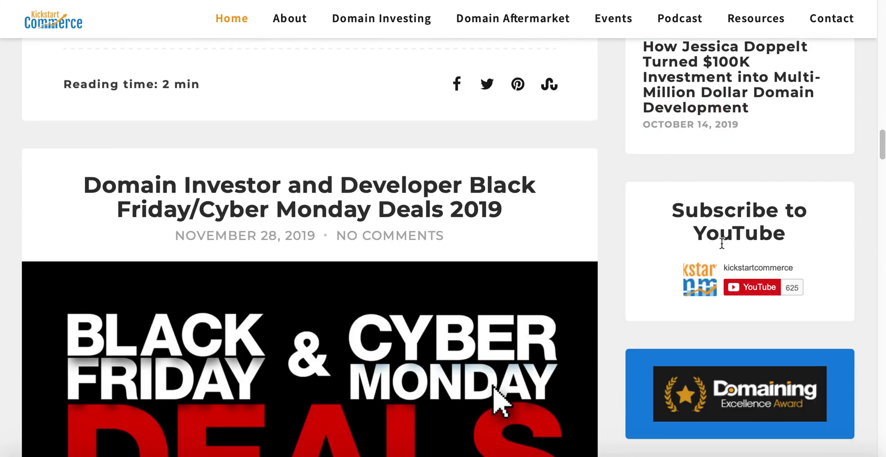
pyautogui.scroll(-2, 722, 247)
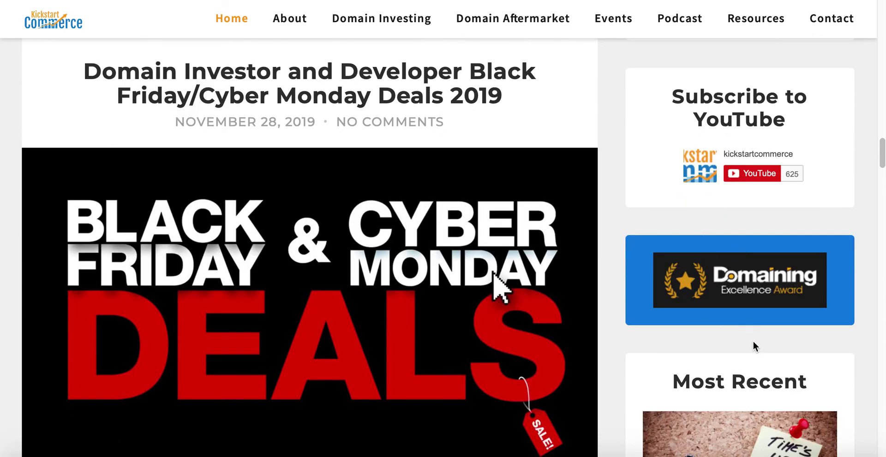
pyautogui.scroll(1, 754, 342)
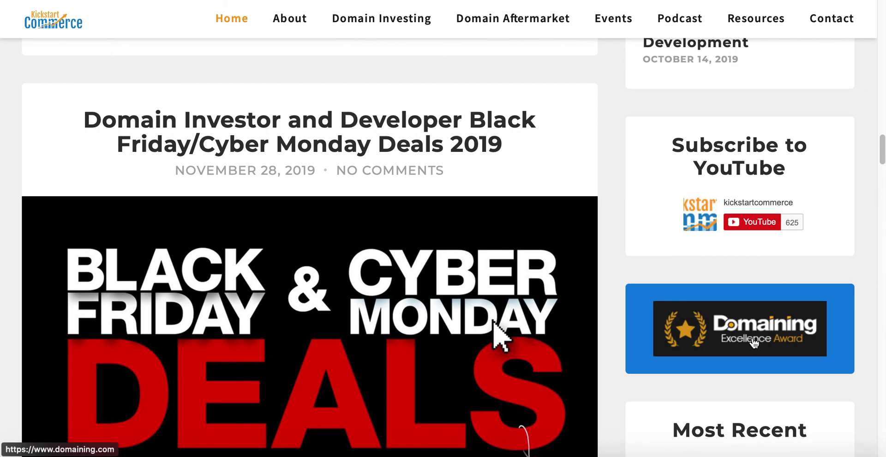
pyautogui.scroll(-3, 754, 344)
pyautogui.scroll(-5, 754, 344)
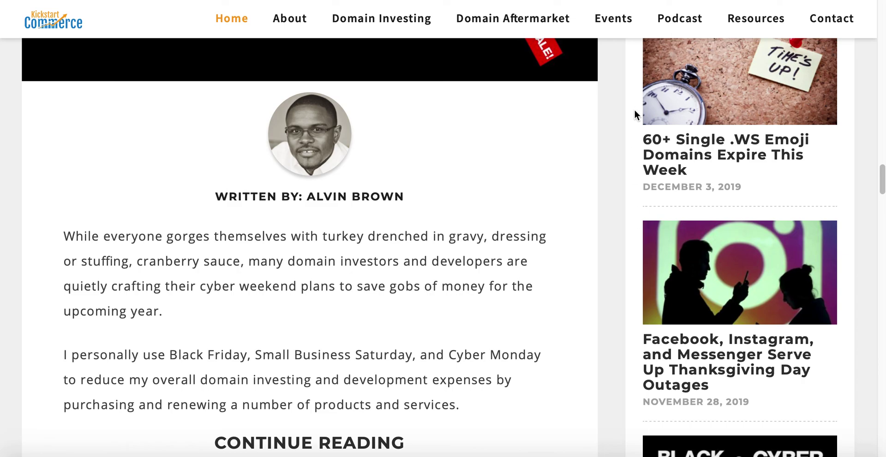
pyautogui.scroll(-7, 636, 111)
pyautogui.scroll(7, 635, 112)
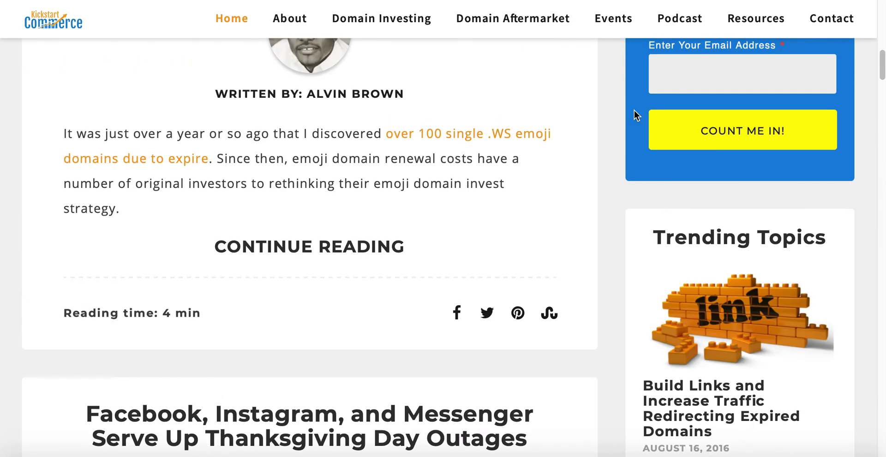
pyautogui.scroll(9, 718, 145)
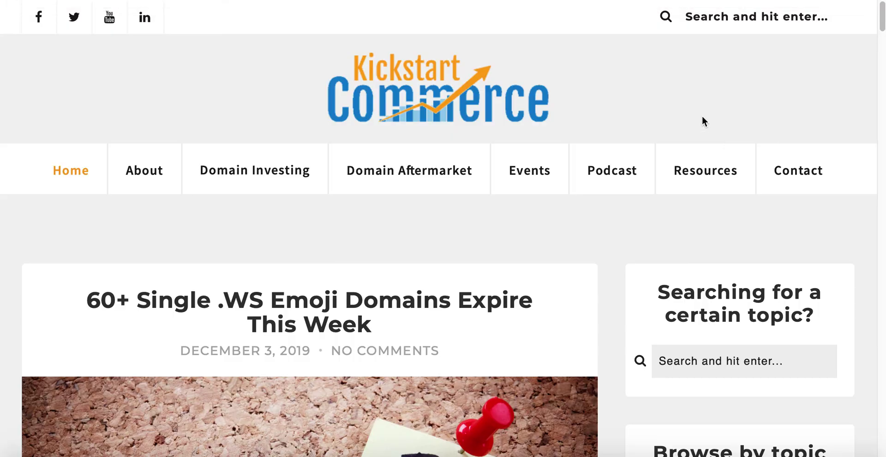